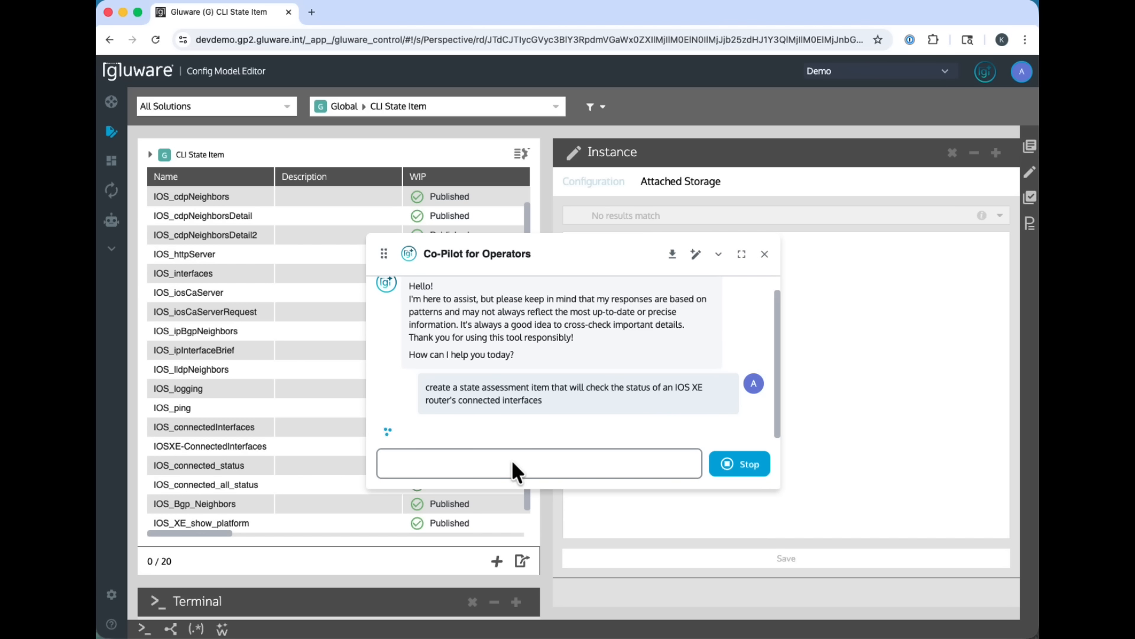
# Move and enlarge the Co-Pilot window, and review the generated state item JSON and its notes
pyautogui.moveTo(629, 260); pyautogui.dragTo(537, 139)
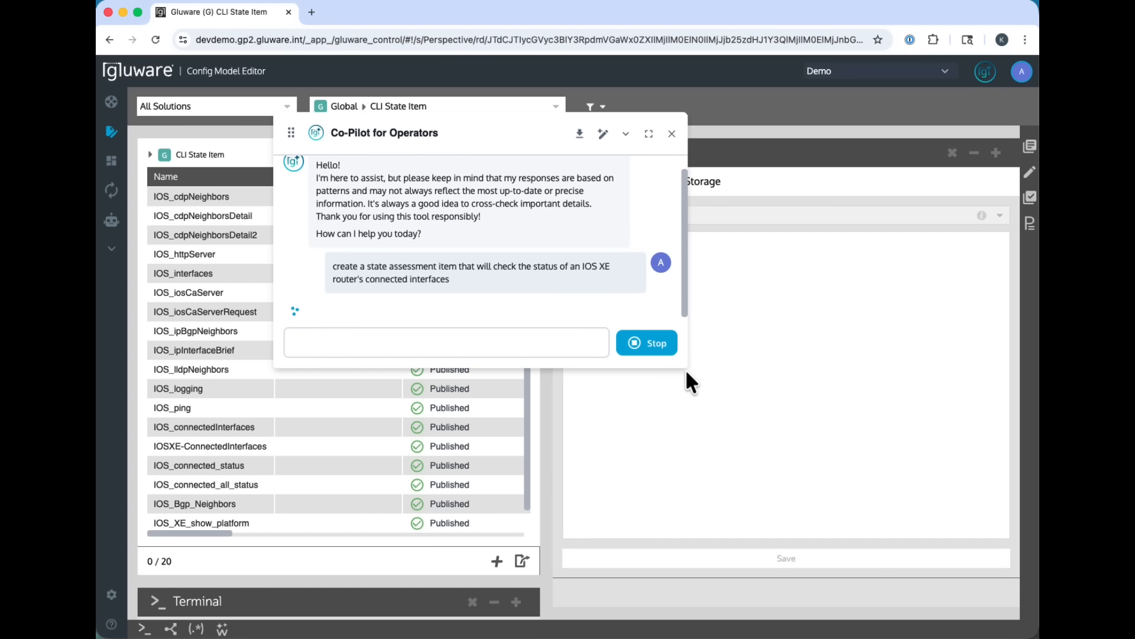
pyautogui.moveTo(686, 368); pyautogui.dragTo(895, 518)
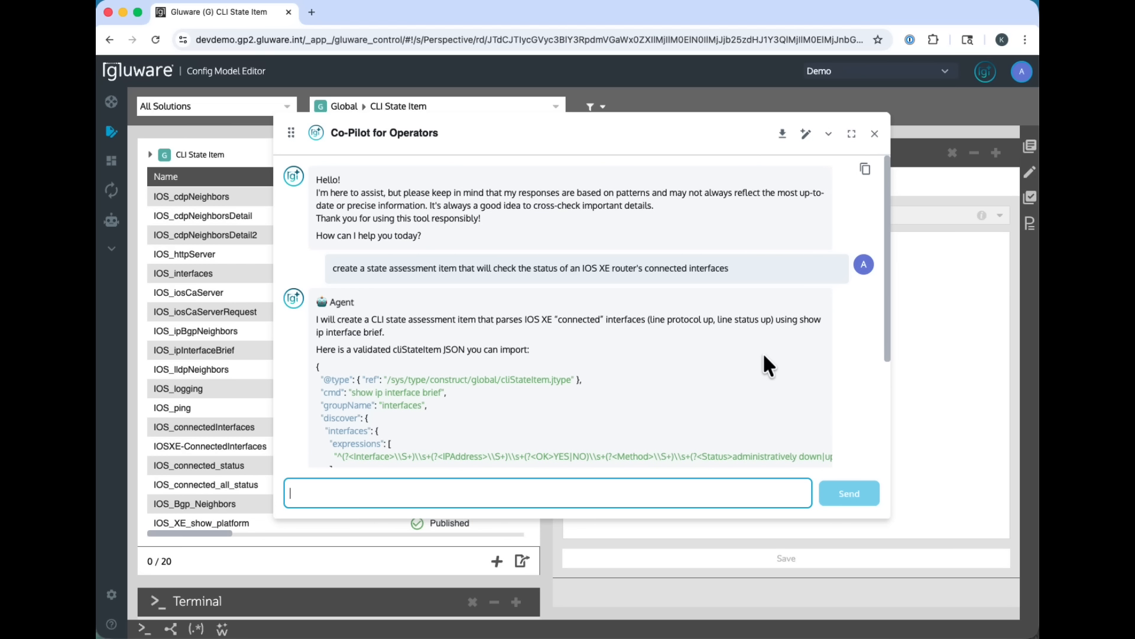
pyautogui.scroll(-1, 786, 354)
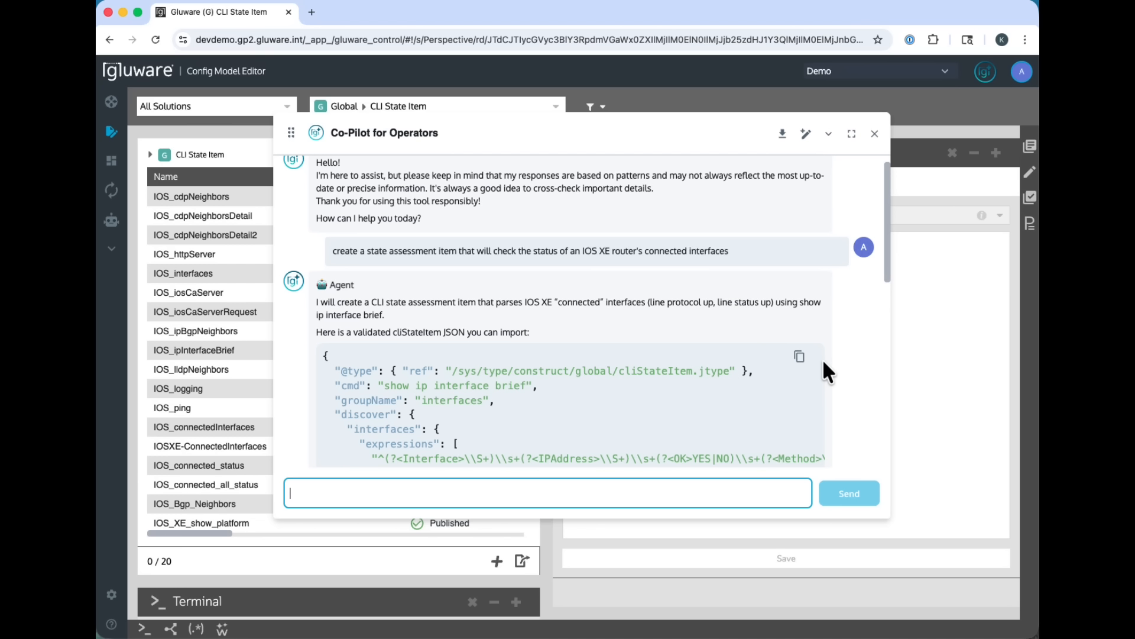
pyautogui.scroll(-10, 823, 362)
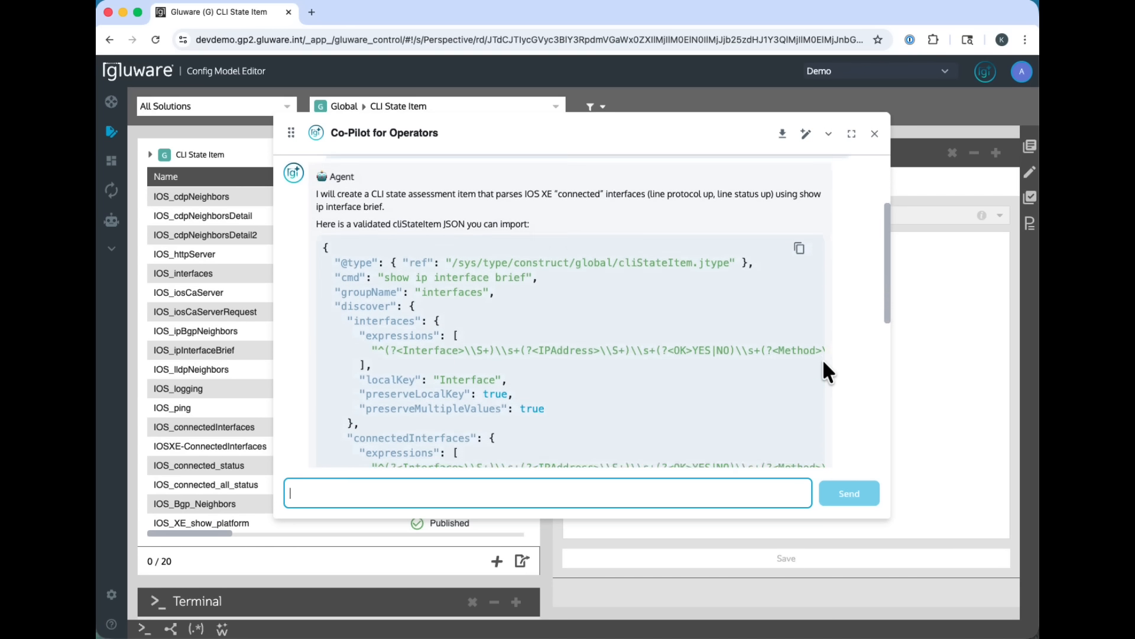
pyautogui.scroll(-13, 823, 362)
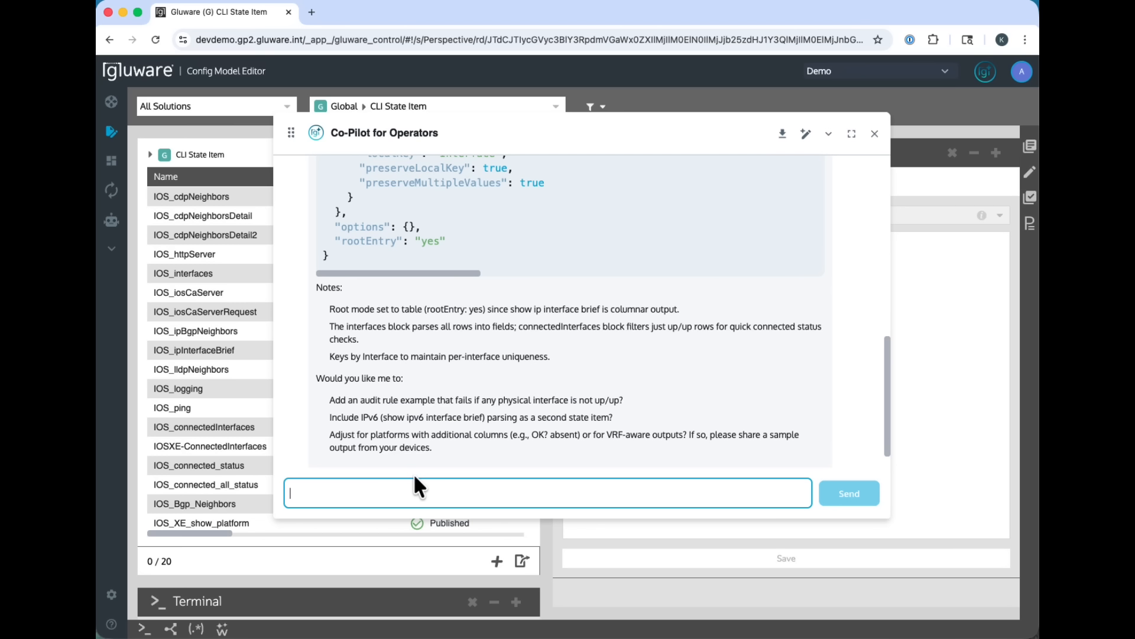
# Ask the Co-Pilot "can you validate that it will load properly into gluware"
pyautogui.click(415, 492)
pyautogui.write('can y')
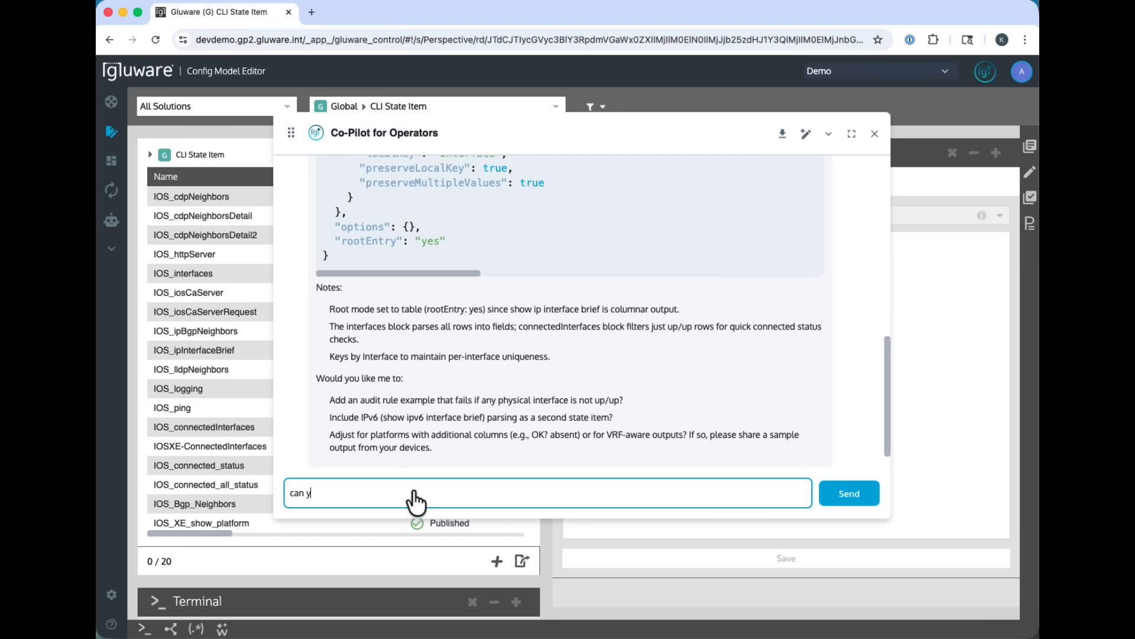
pyautogui.write('ou validate that it will load properly into gluware')
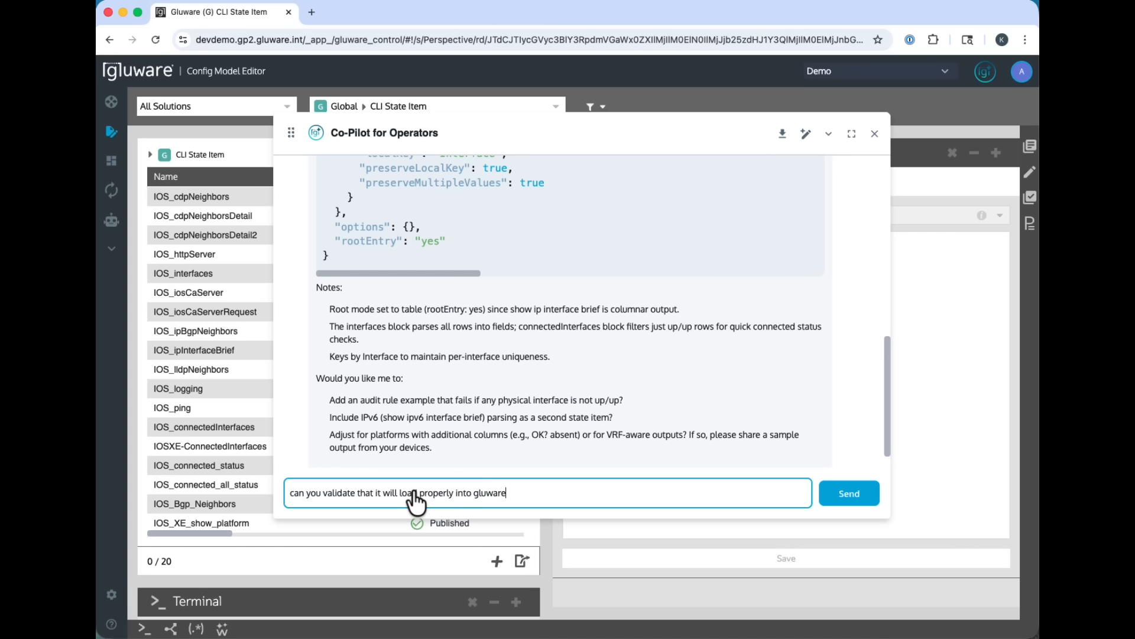
pyautogui.press('Return')
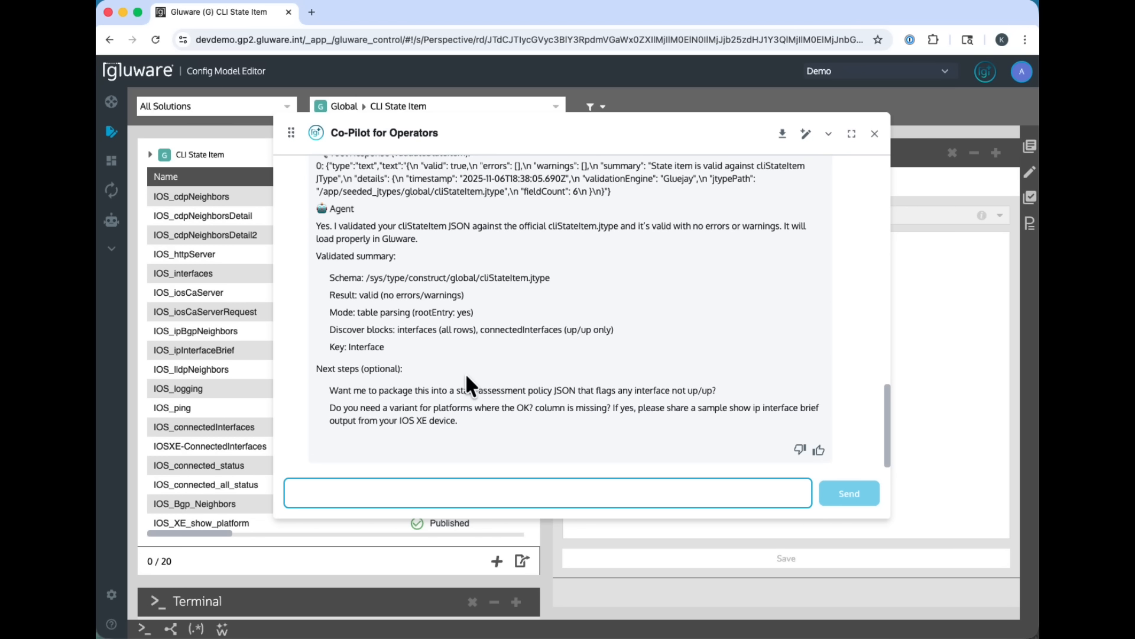
# Copy the cliStateItem JSON block from the Co-Pilot's first answer and close the chat
pyautogui.scroll(10, 466, 373)
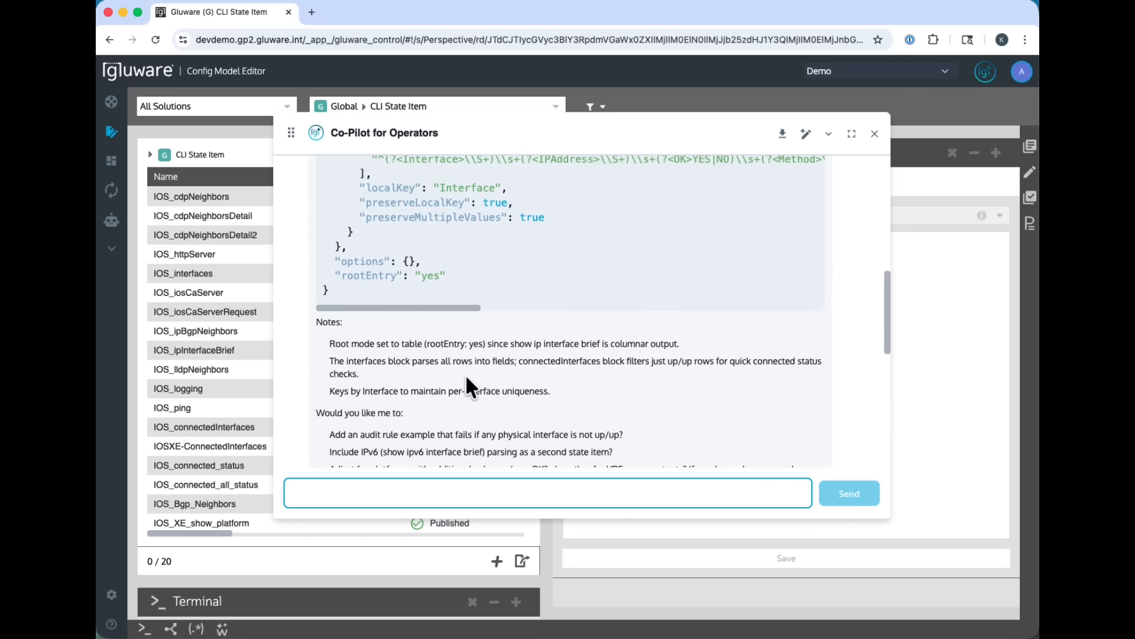
pyautogui.scroll(5, 466, 379)
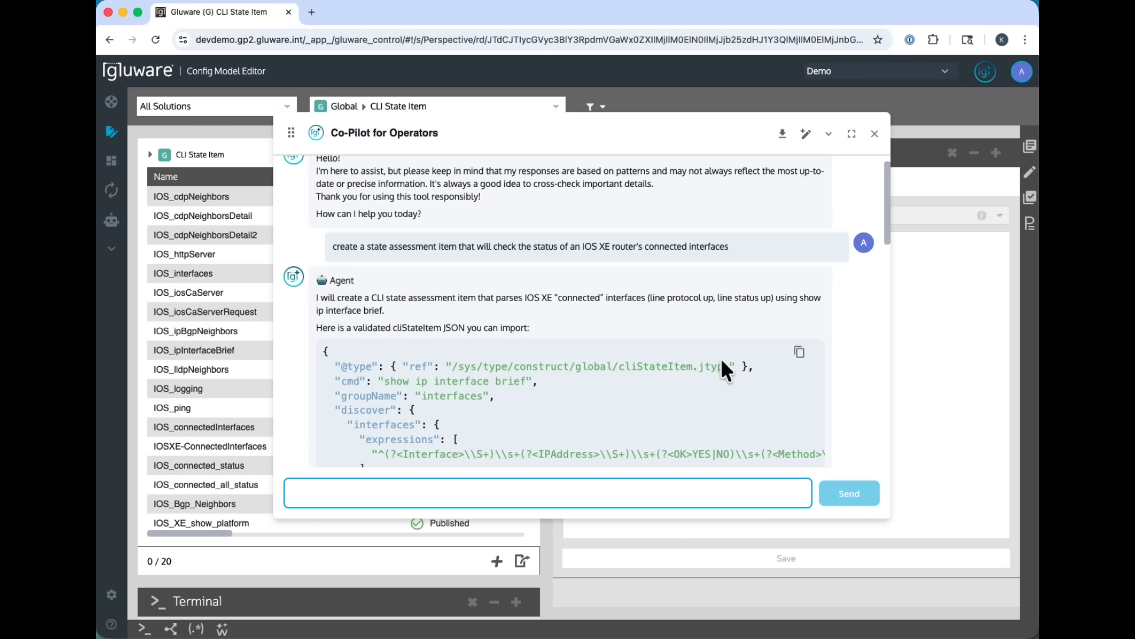
pyautogui.click(800, 354)
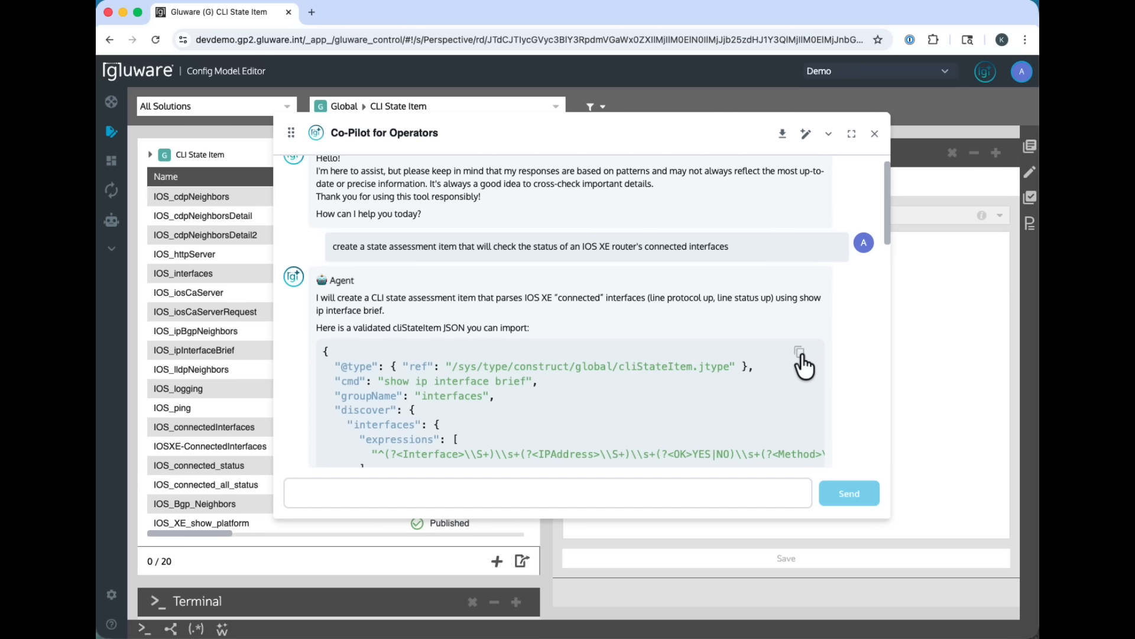
pyautogui.press('super+Tab')
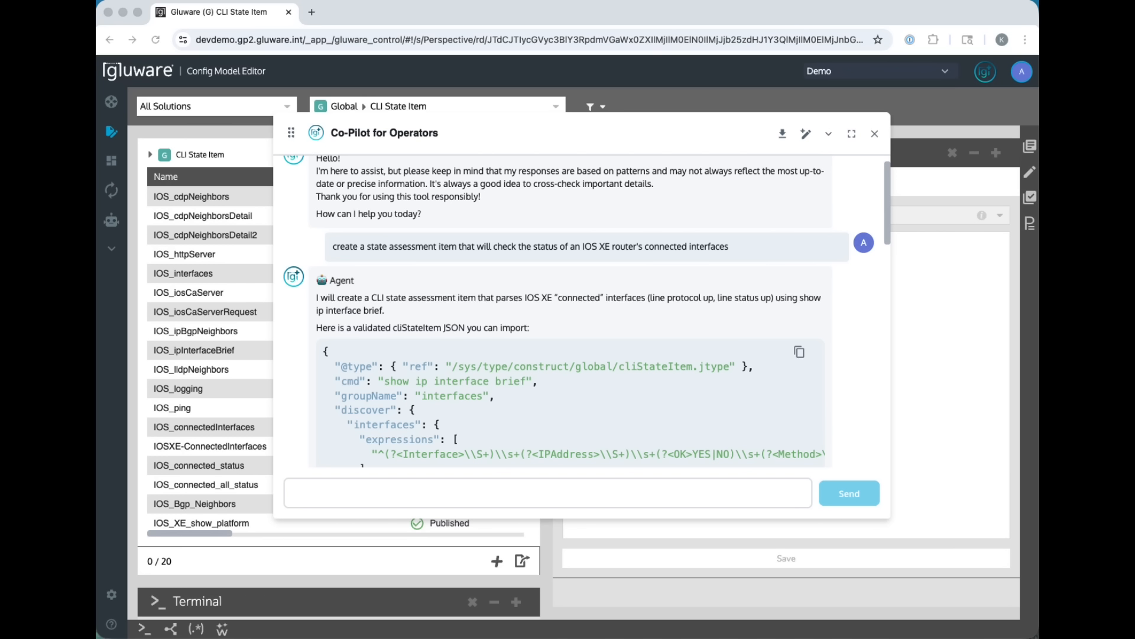
pyautogui.click(875, 134)
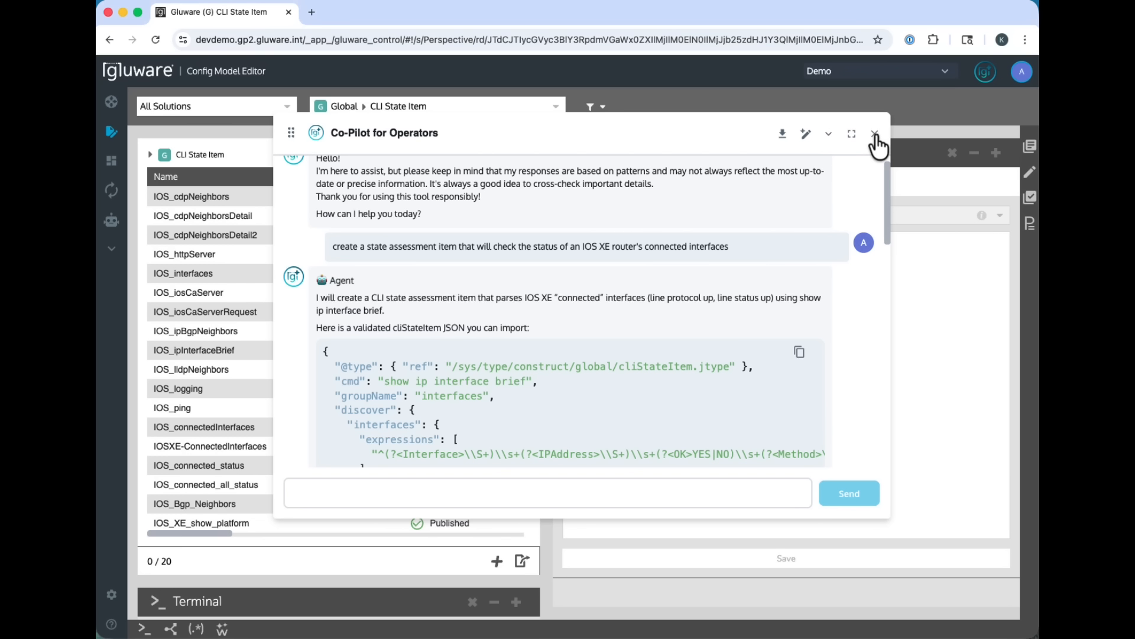
pyautogui.click(875, 134)
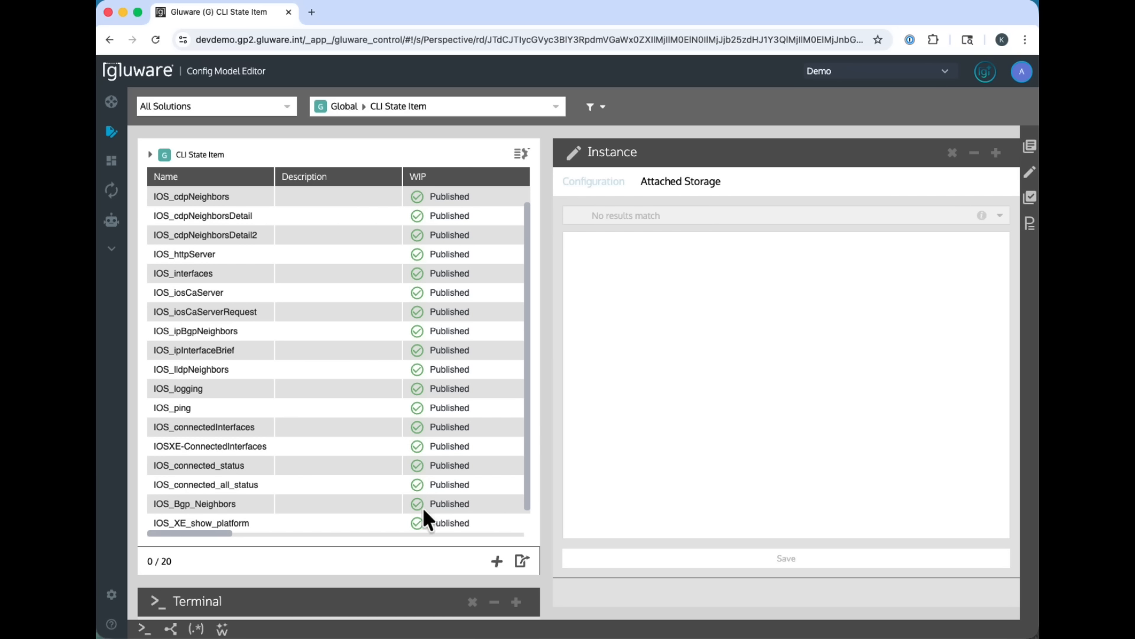
# Create a new CLI State Item instance and name it IOS_show_connected_interfaces
pyautogui.click(496, 560)
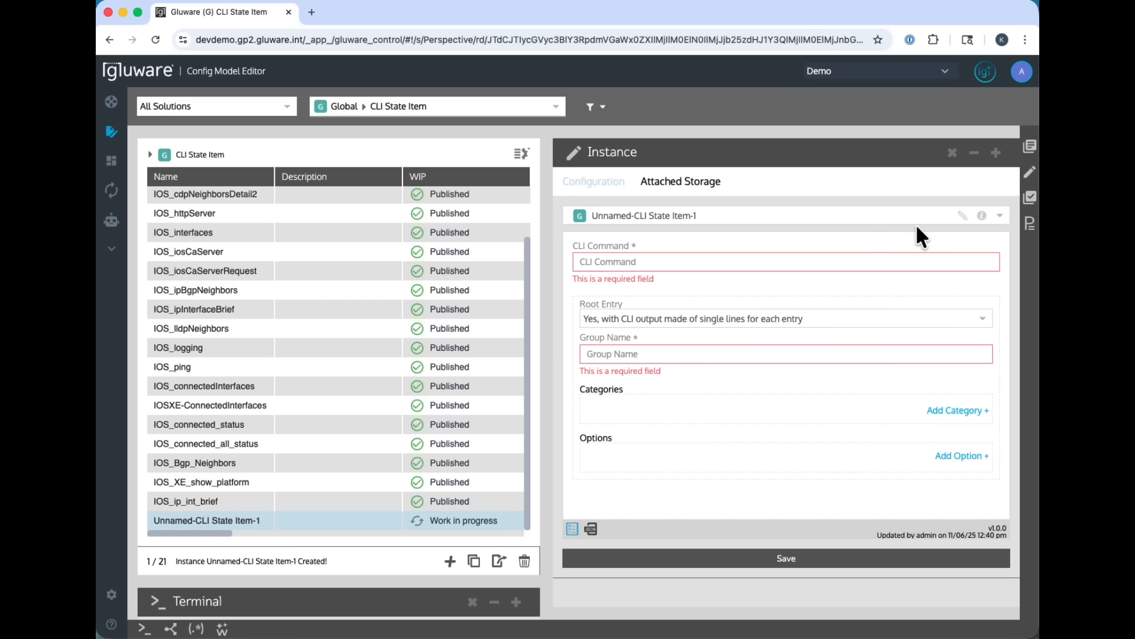
pyautogui.click(961, 216)
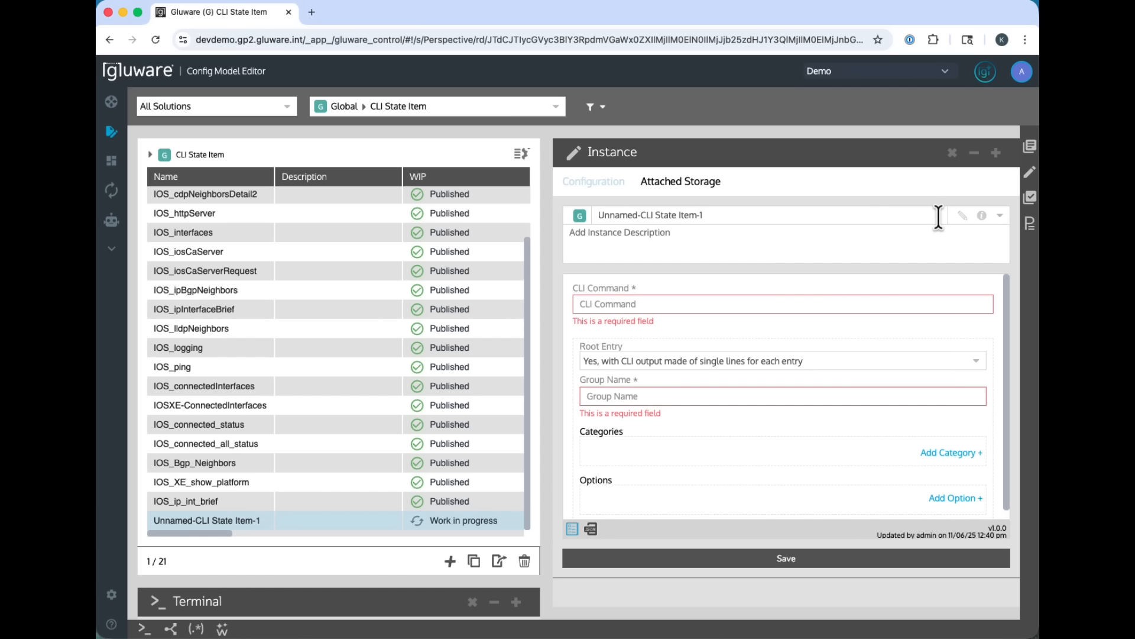
pyautogui.moveTo(898, 216); pyautogui.dragTo(582, 215)
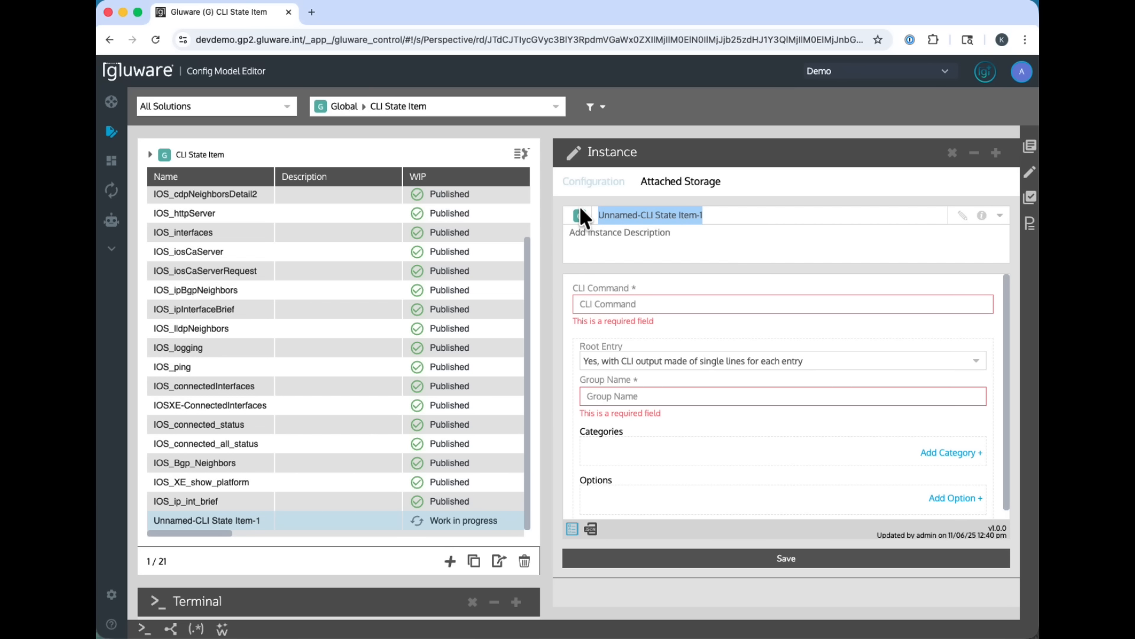
pyautogui.write('IOS')
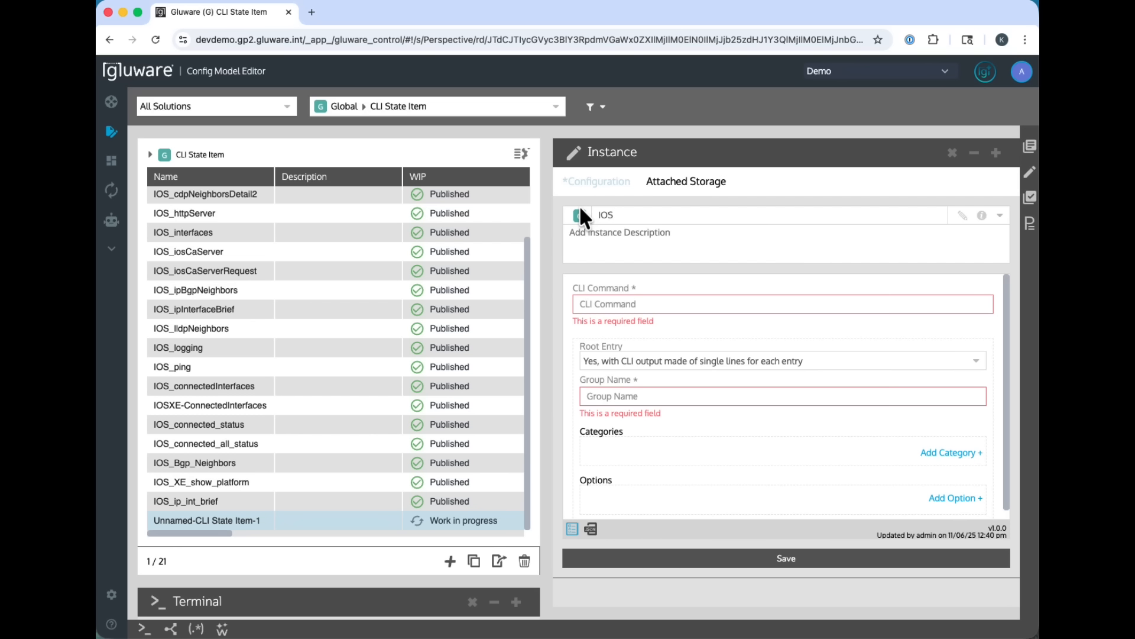
pyautogui.write('_show_connected_interfaces')
# Replace the instance's default JSON code with the copied cliStateItem JSON and save the instance
pyautogui.click(590, 528)
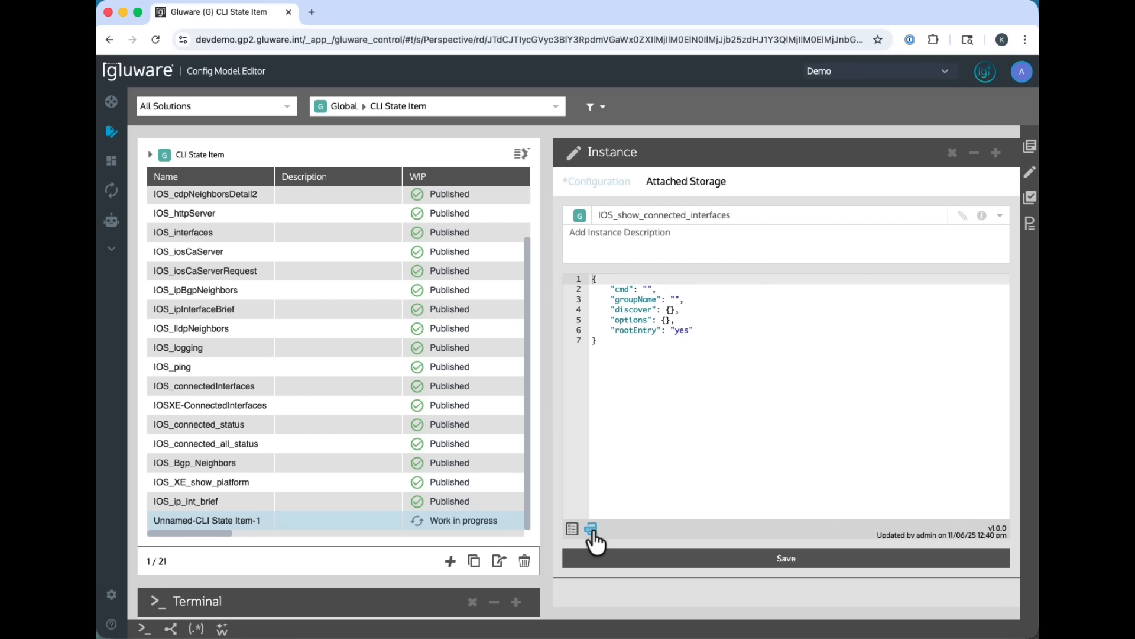
pyautogui.click(588, 372)
pyautogui.moveTo(588, 372); pyautogui.dragTo(577, 294)
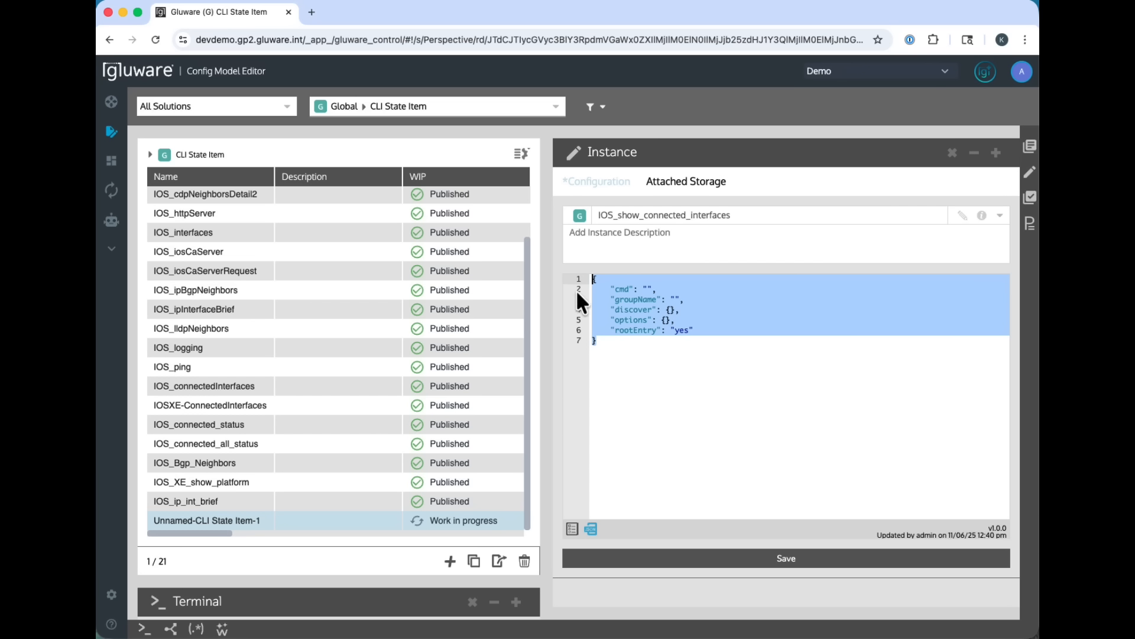
pyautogui.press('super+v')
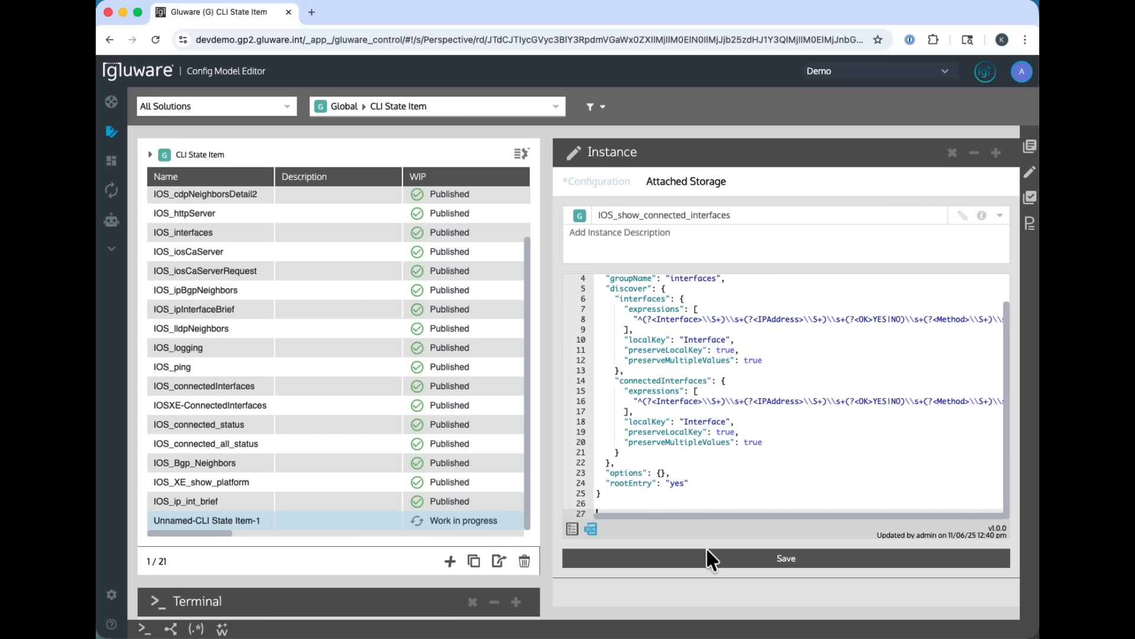
pyautogui.click(763, 559)
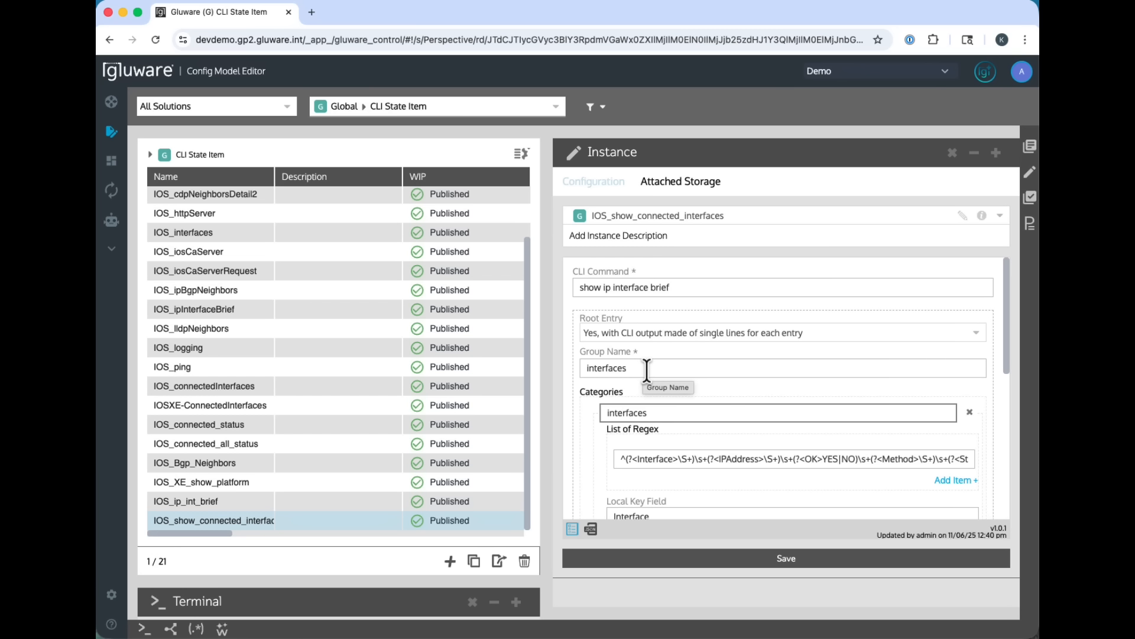
# Review the saved instance's interfaces and connectedInterfaces categories, including their regex lists, local key fields and options
pyautogui.scroll(-2, 647, 369)
pyautogui.scroll(-2, 647, 370)
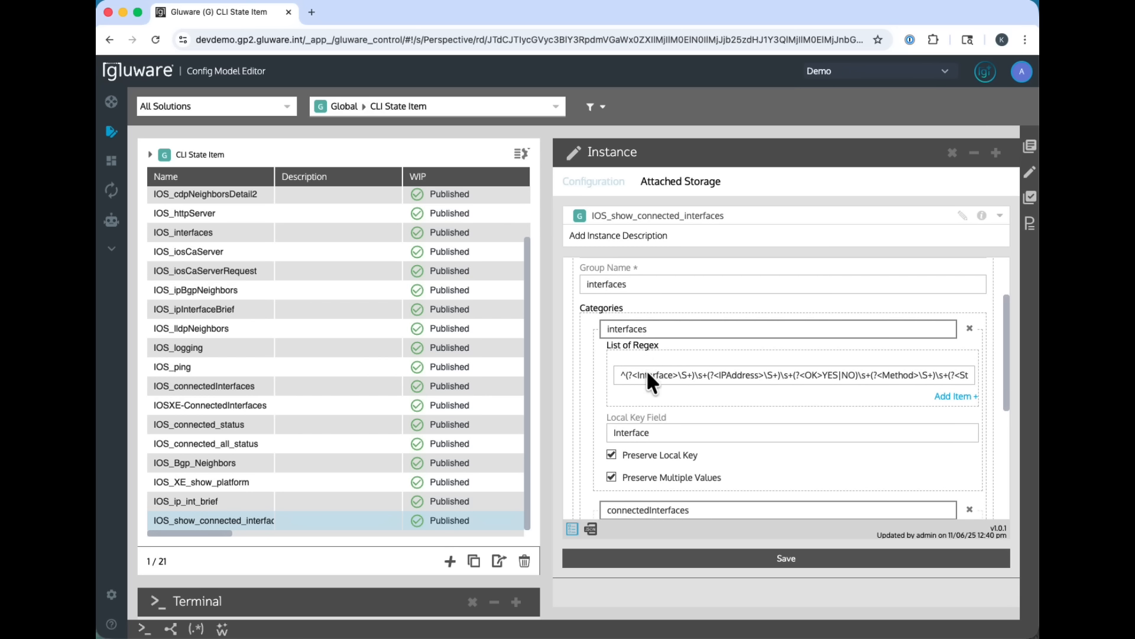
pyautogui.scroll(-3, 648, 379)
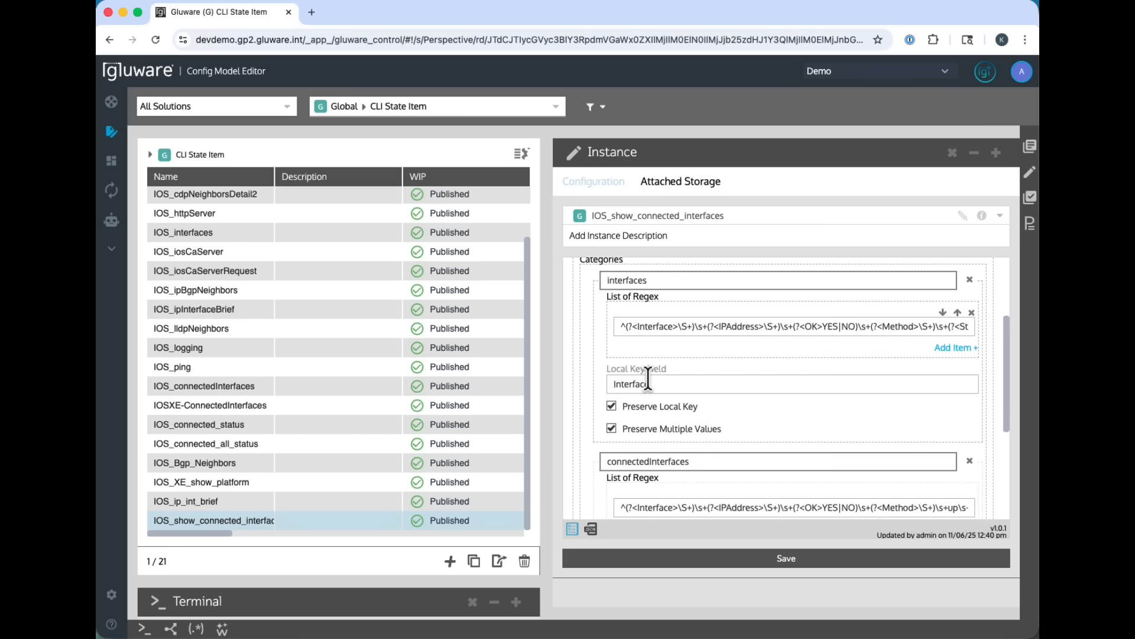
pyautogui.scroll(-2, 651, 390)
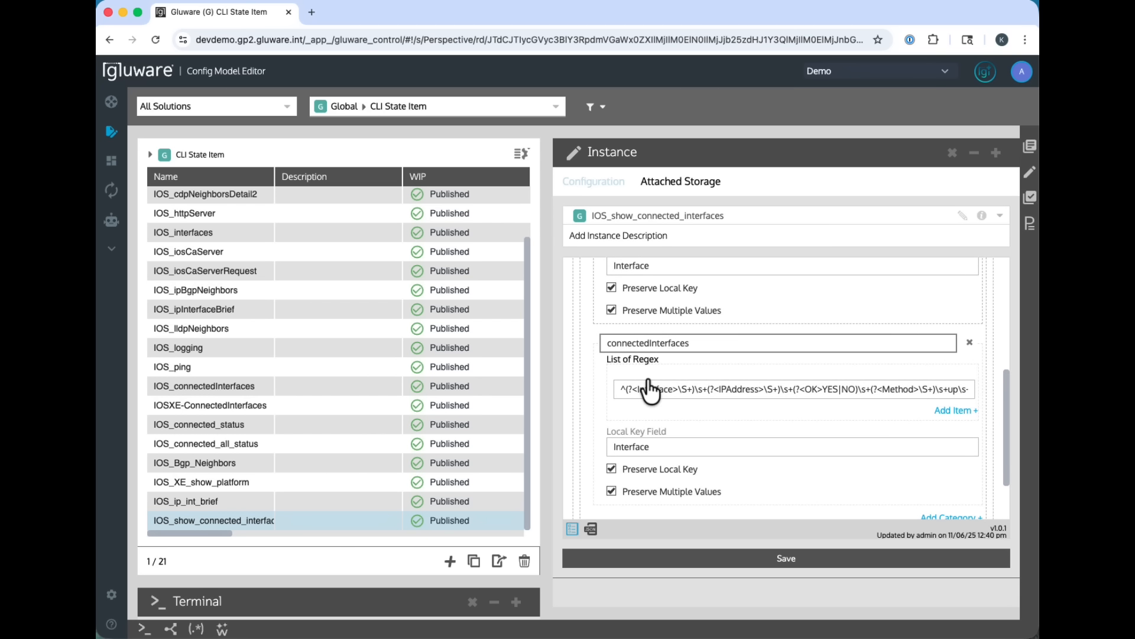
pyautogui.scroll(-1, 649, 389)
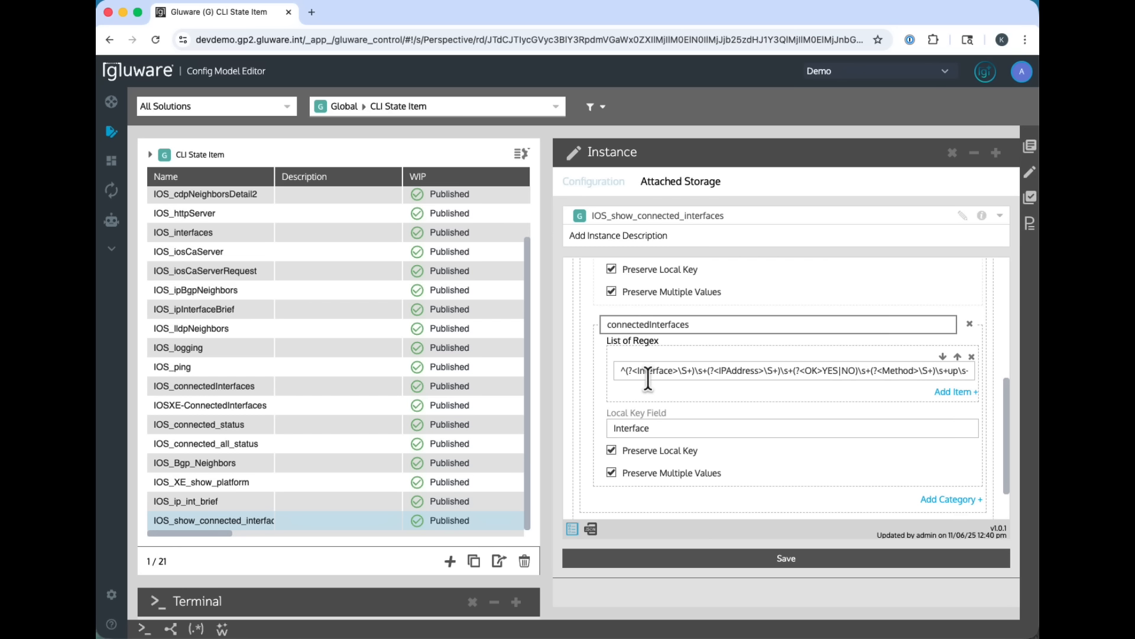
pyautogui.scroll(-2, 648, 378)
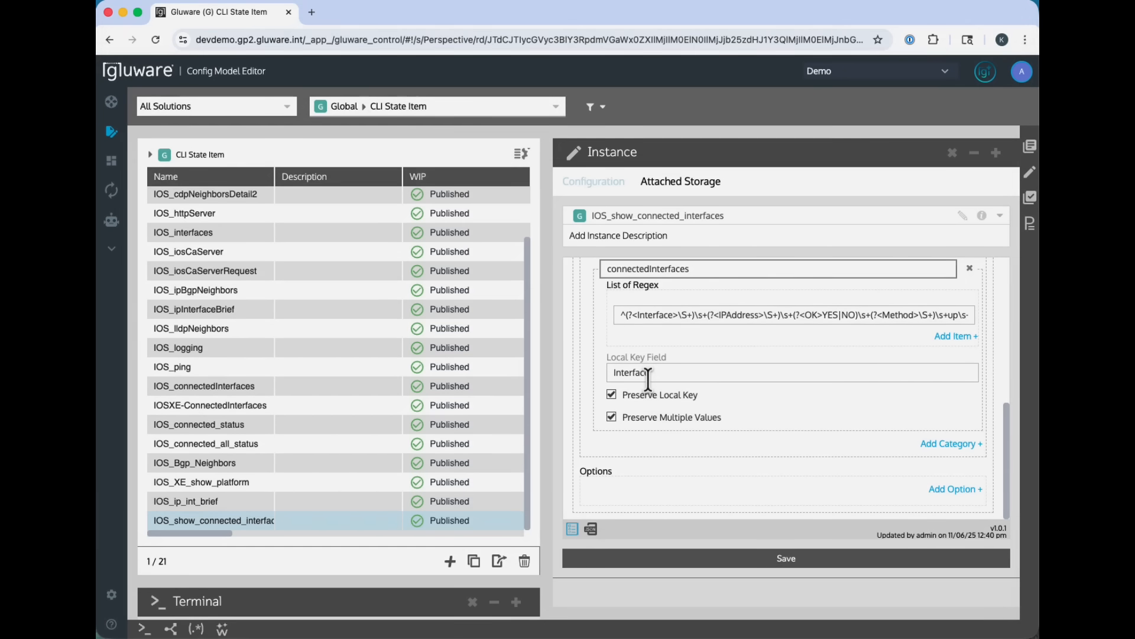